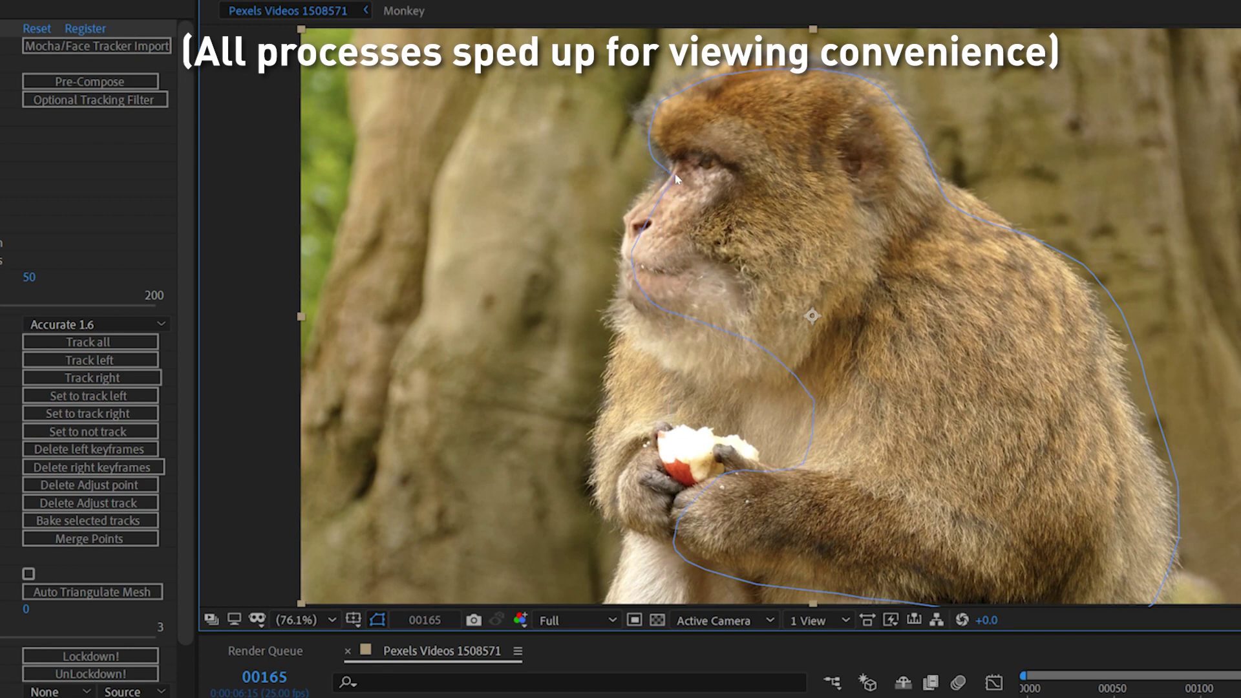
# Track the monkey's mesh forward, then run Lockdown! to produce the stabilized checkerboard layer
pyautogui.click(151, 378)
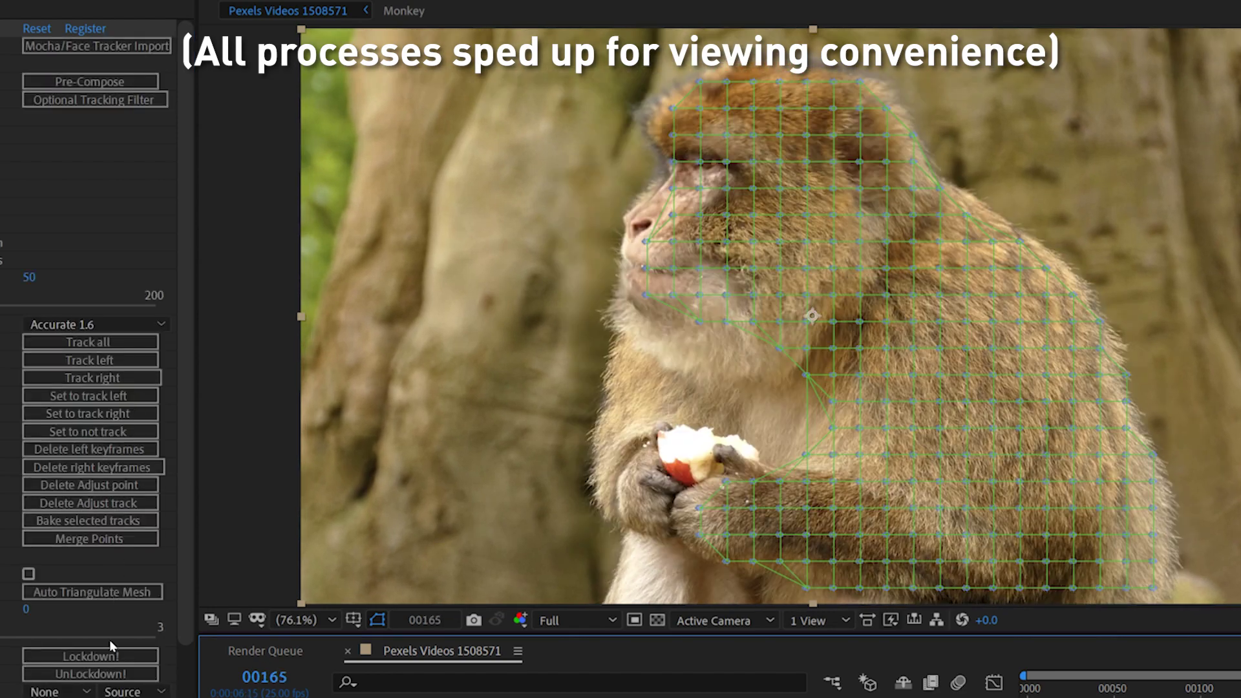
pyautogui.click(110, 653)
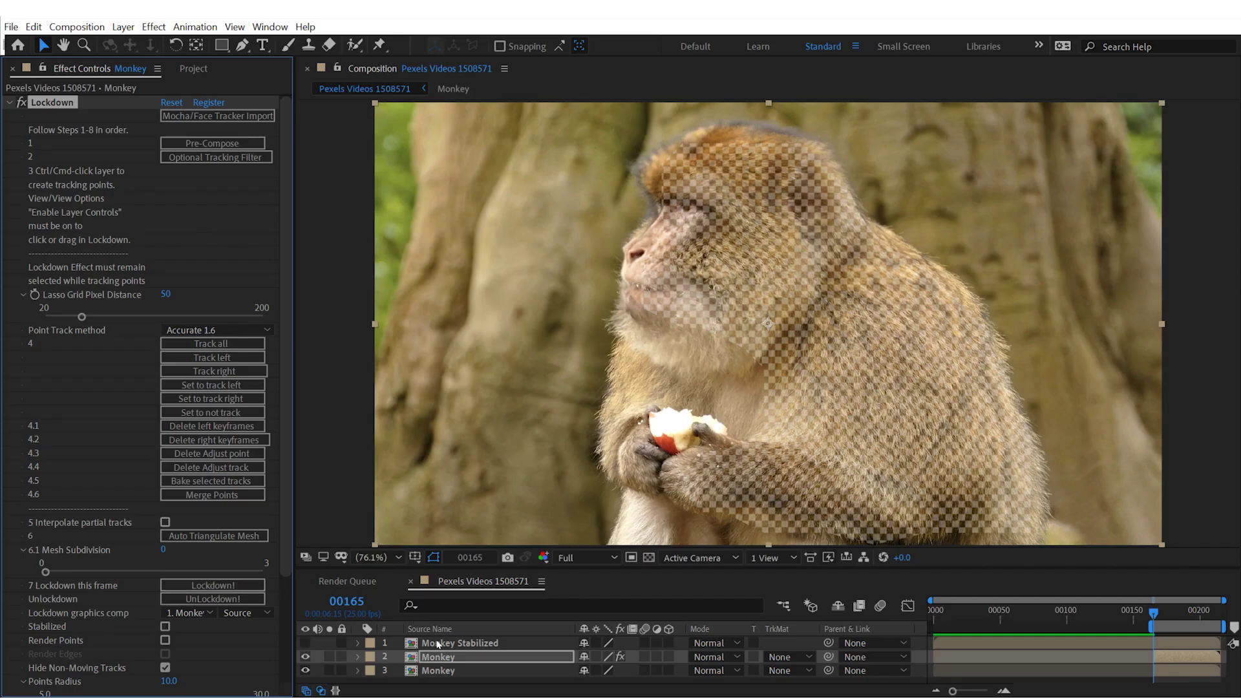
# Add red-apple_1f34e.png into the Monkey Stabilized precomp, then play the main comp to preview it
pyautogui.doubleClick(436, 644)
pyautogui.click(171, 68)
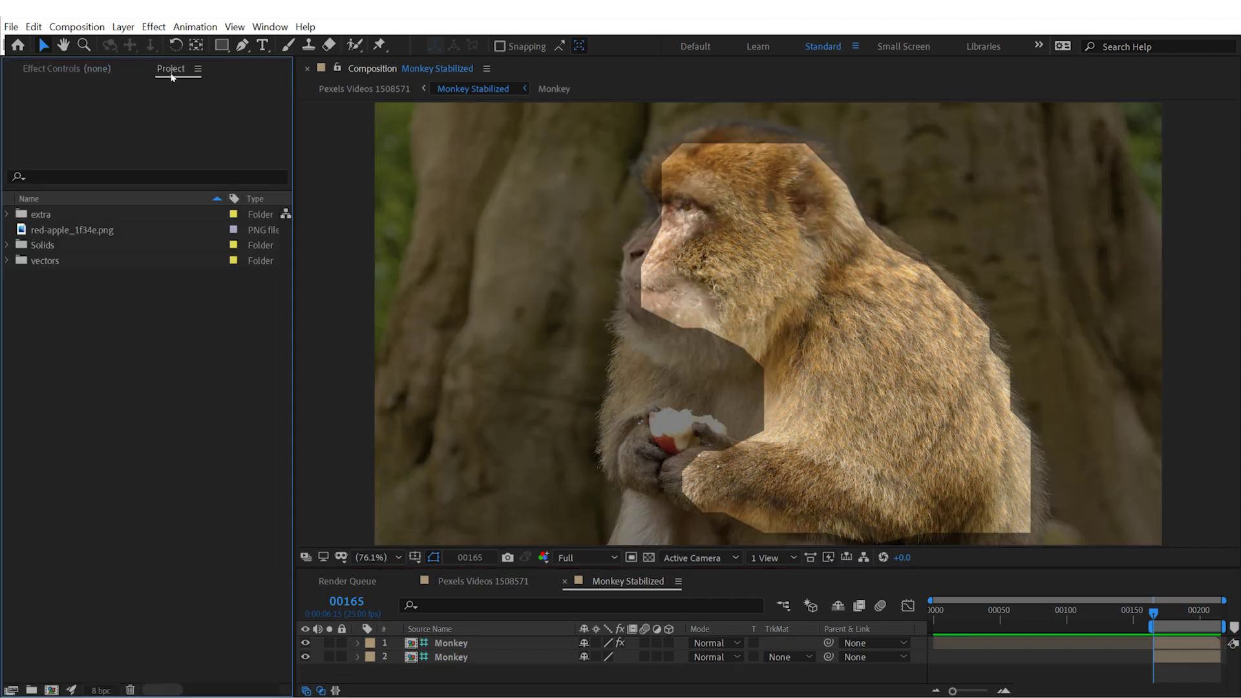
pyautogui.moveTo(74, 230); pyautogui.dragTo(886, 401)
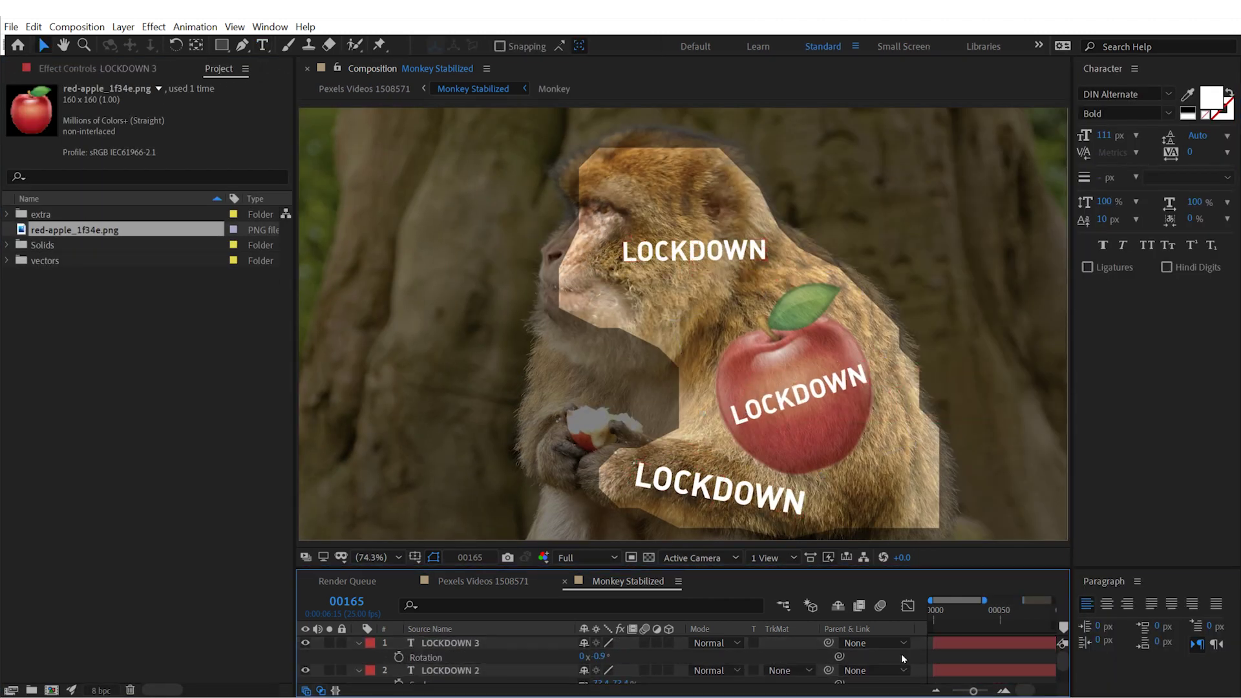
pyautogui.click(524, 661)
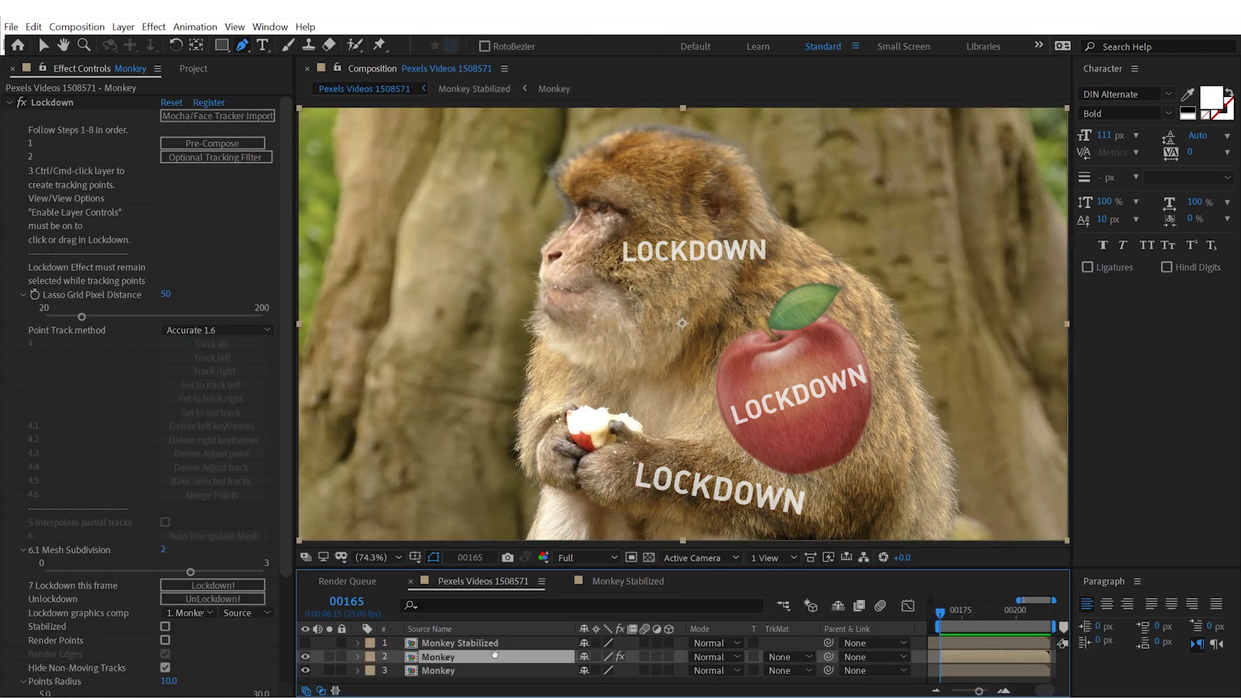
pyautogui.press('space')
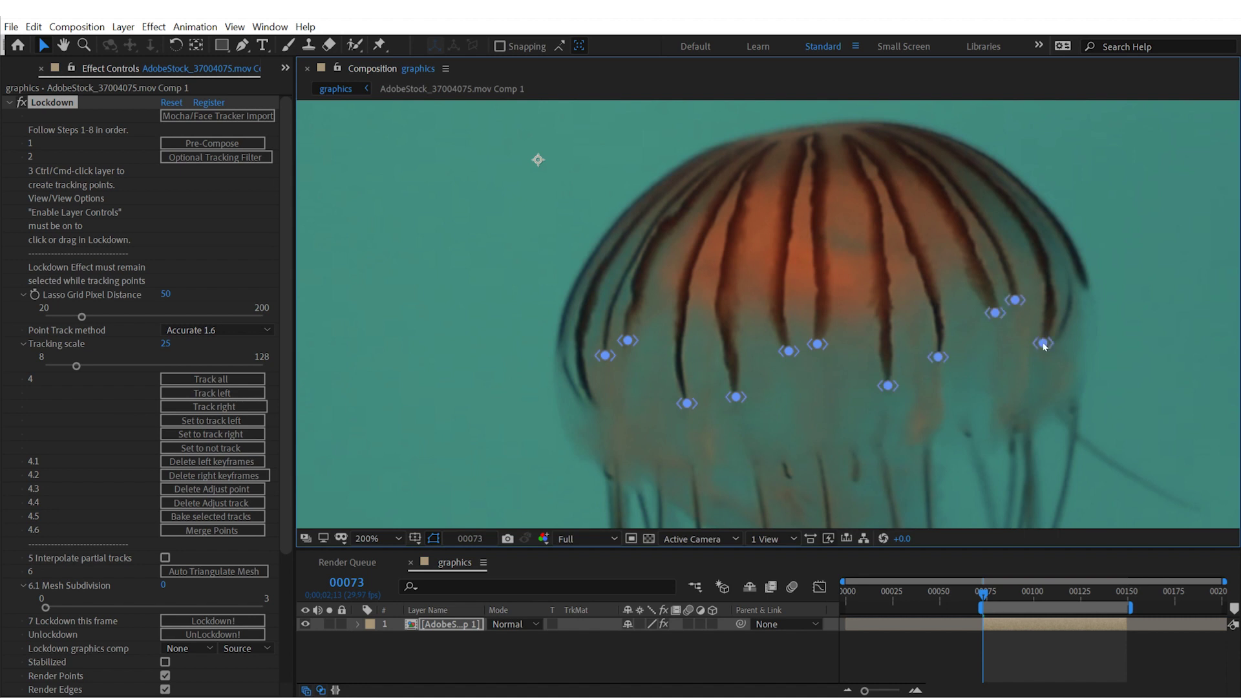
# Run Lockdown's forward track on the jellyfish bell points across the clip
pyautogui.click(248, 405)
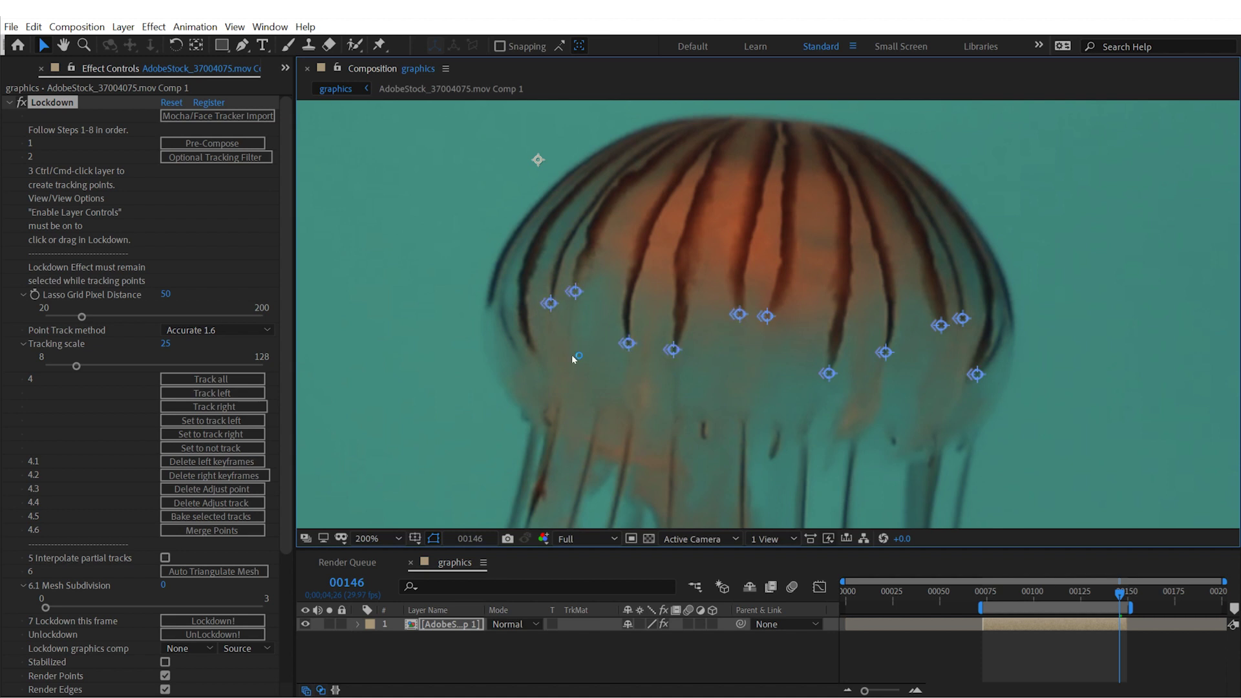
pyautogui.scroll(-5, 230, 556)
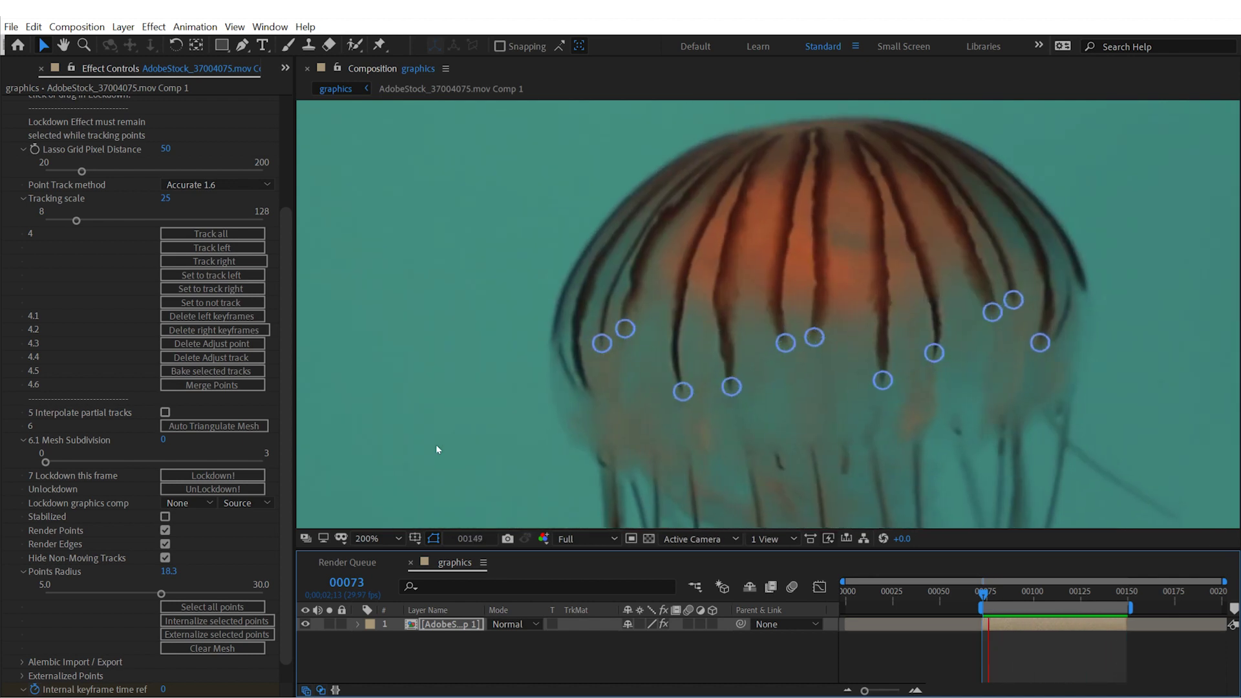
# Scrub to a later jellyfish frame and advance to confirm the points stay on the bell's stripes
pyautogui.moveTo(984, 595); pyautogui.dragTo(1043, 595)
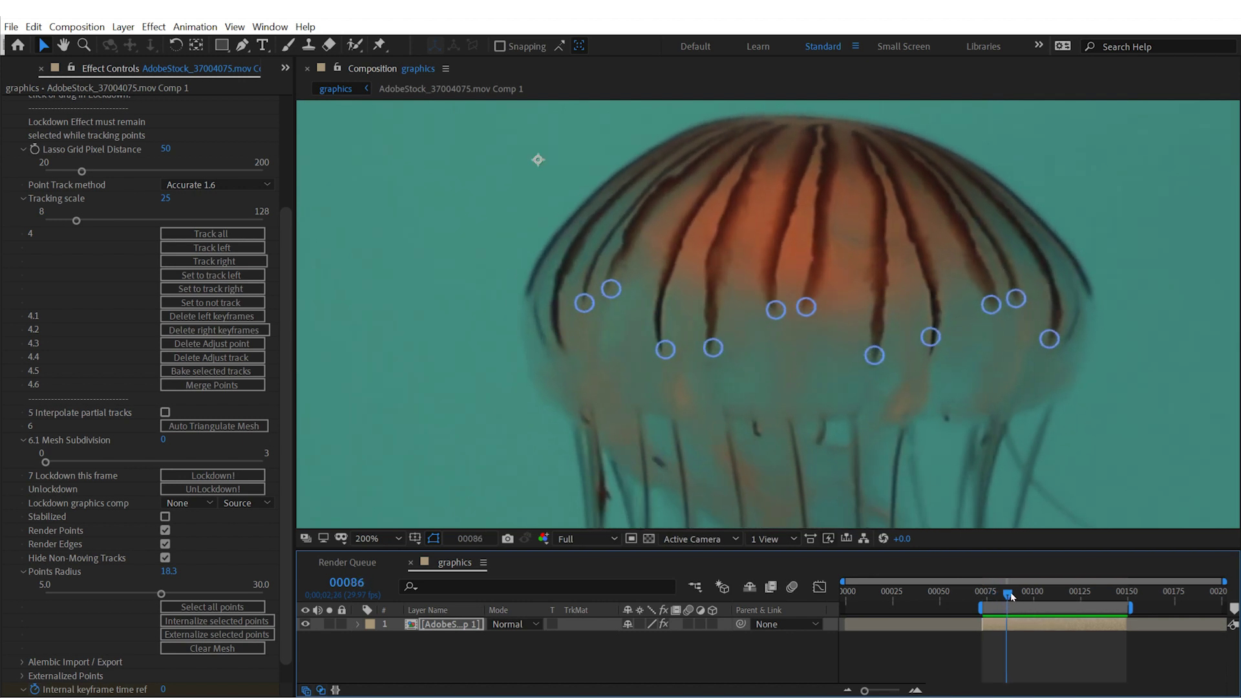
pyautogui.press('space')
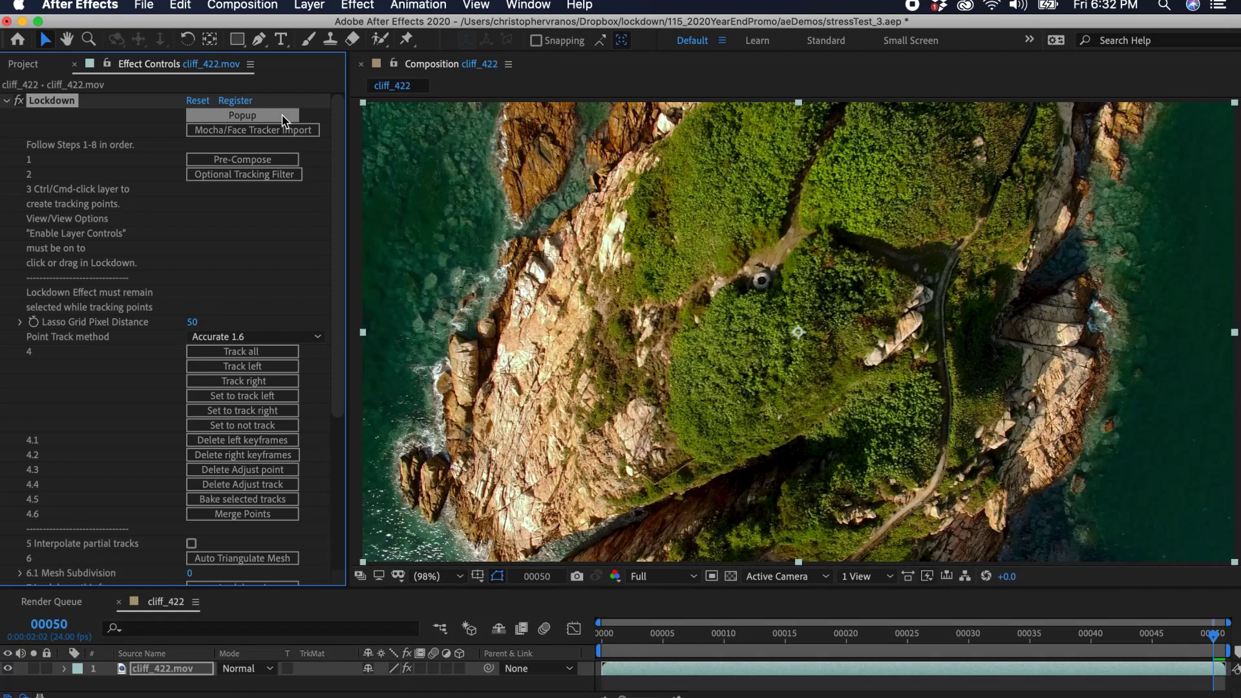
# In the Lockdown popup, lasso a point mesh over the cliff island and scrub through the tracked clip
pyautogui.click(242, 115)
pyautogui.moveTo(479, 280); pyautogui.dragTo(905, 395)
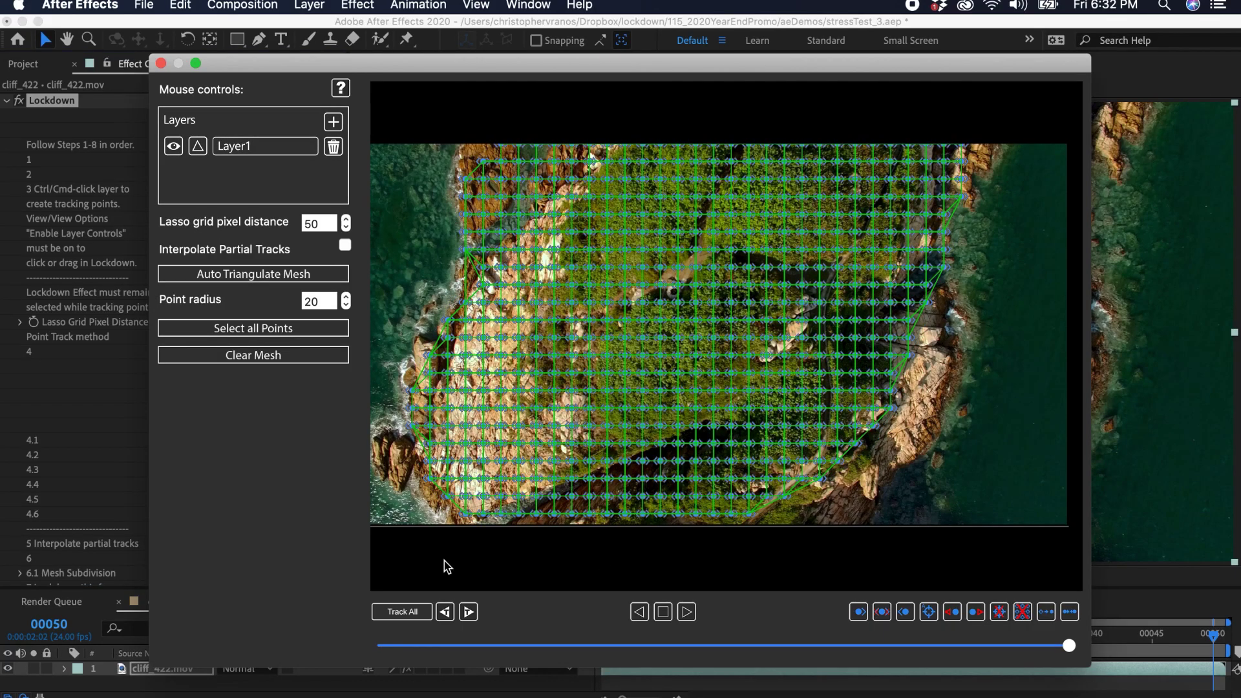
pyautogui.click(414, 611)
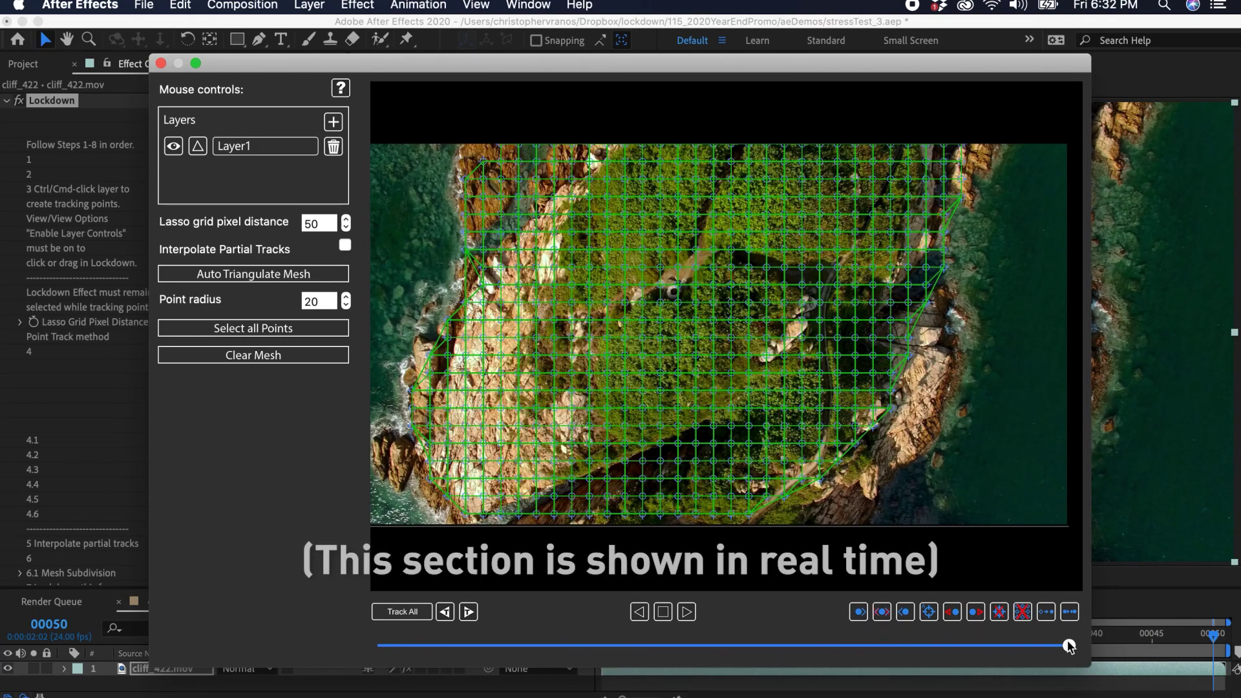
pyautogui.moveTo(1068, 648); pyautogui.dragTo(575, 646)
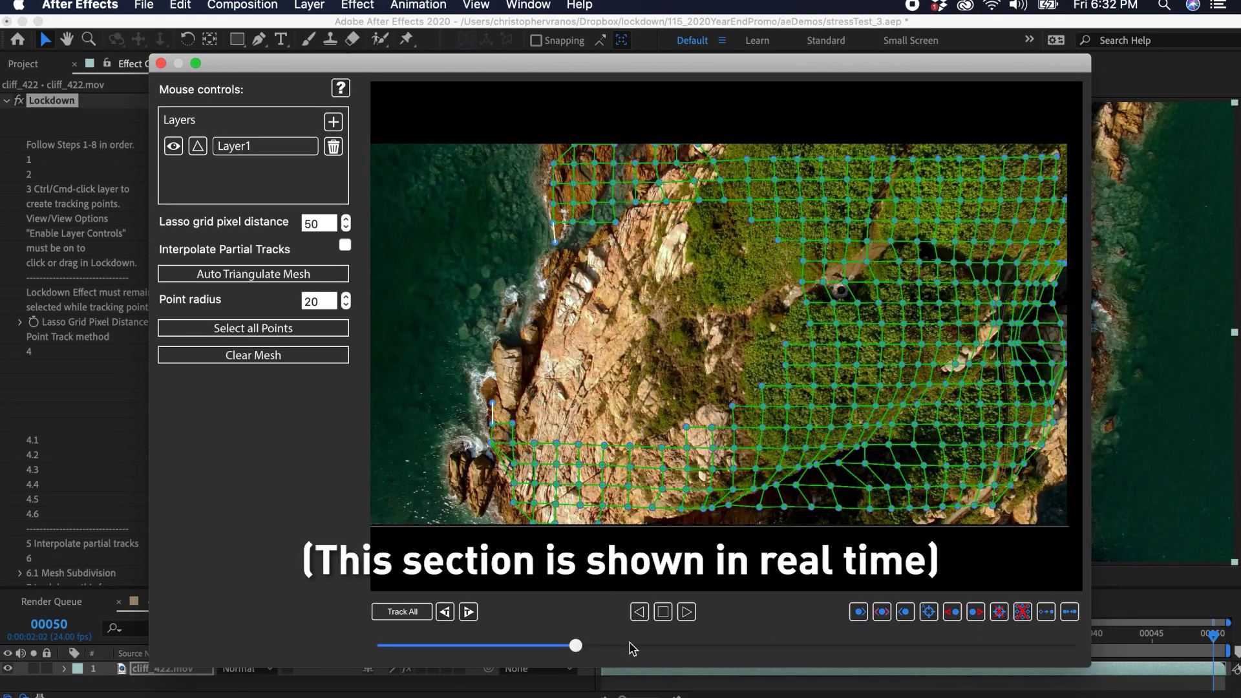
pyautogui.moveTo(575, 646); pyautogui.dragTo(1069, 646)
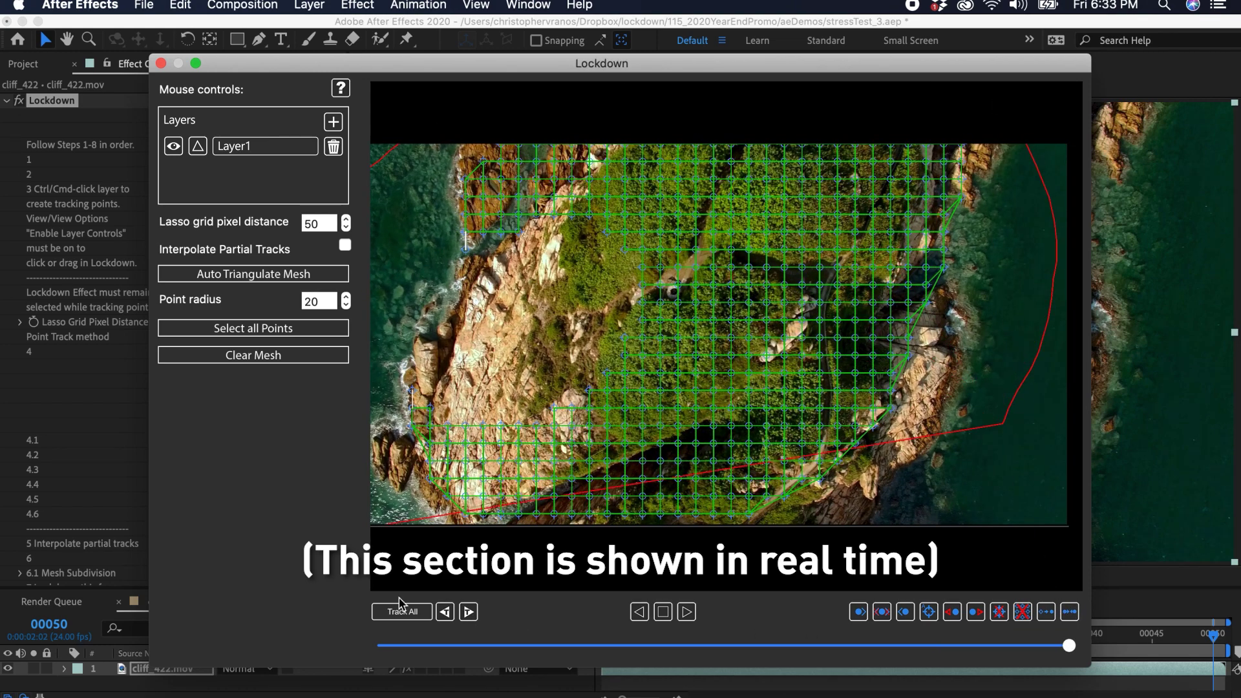
# Clear the cliff mesh and begin a chain of track points along the winding footpath
pyautogui.moveTo(866, 506); pyautogui.dragTo(866, 507)
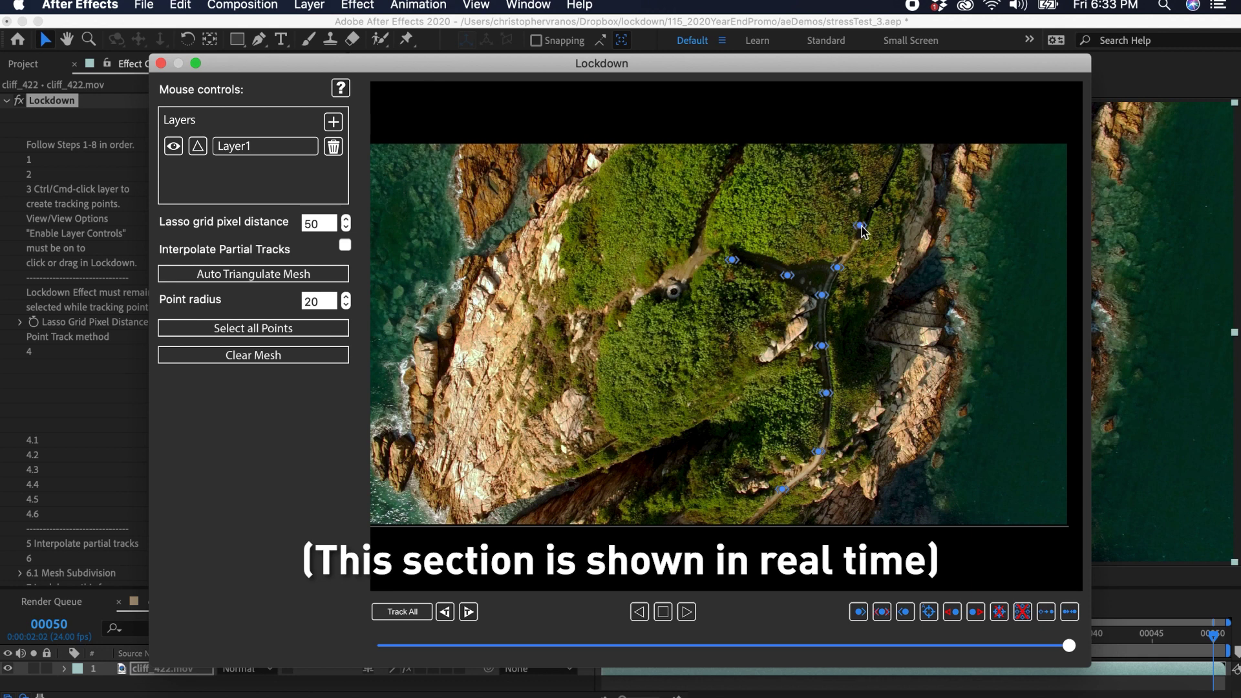
pyautogui.click(823, 295)
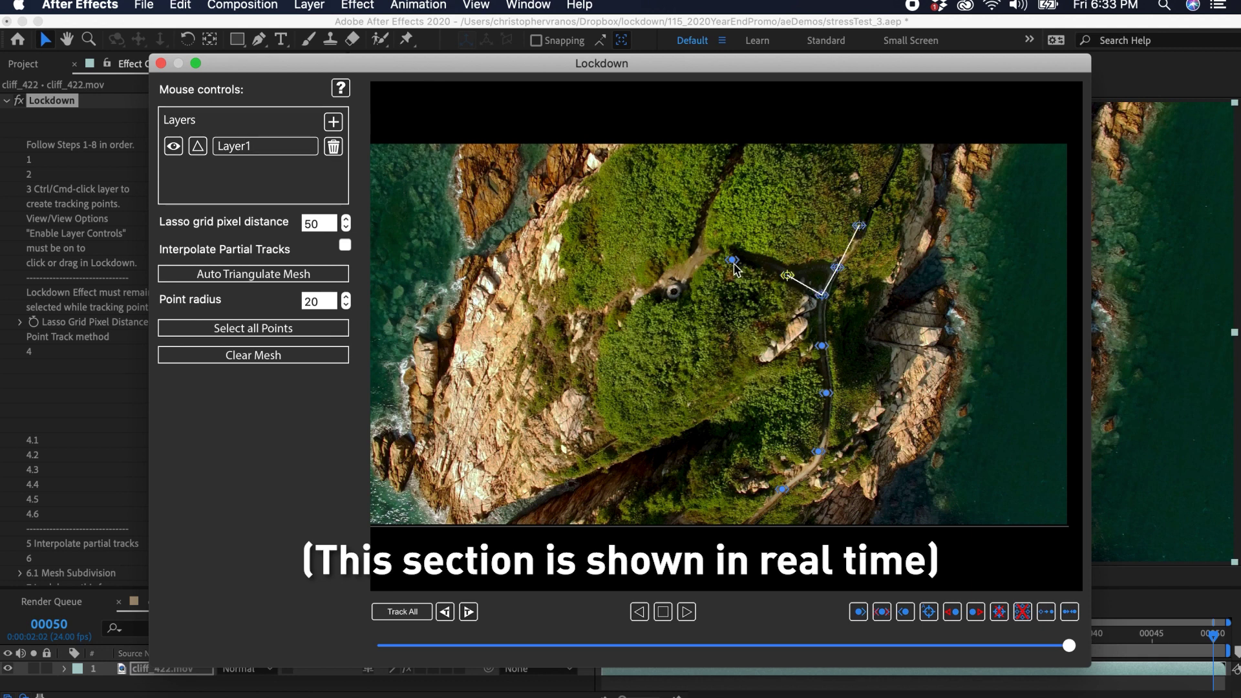